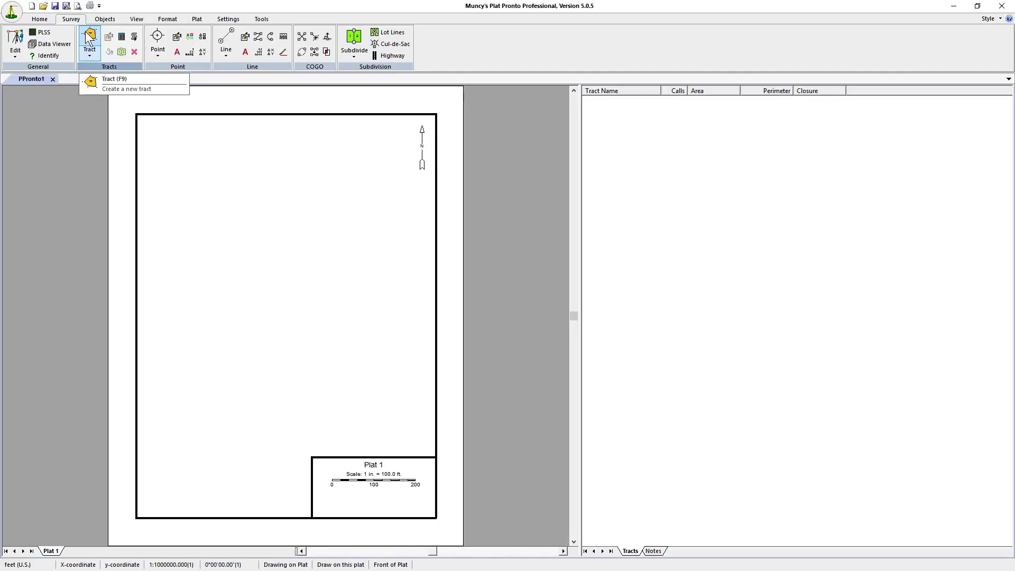
# Open the recent drawing aOverlap4.svy.
pyautogui.click(12, 11)
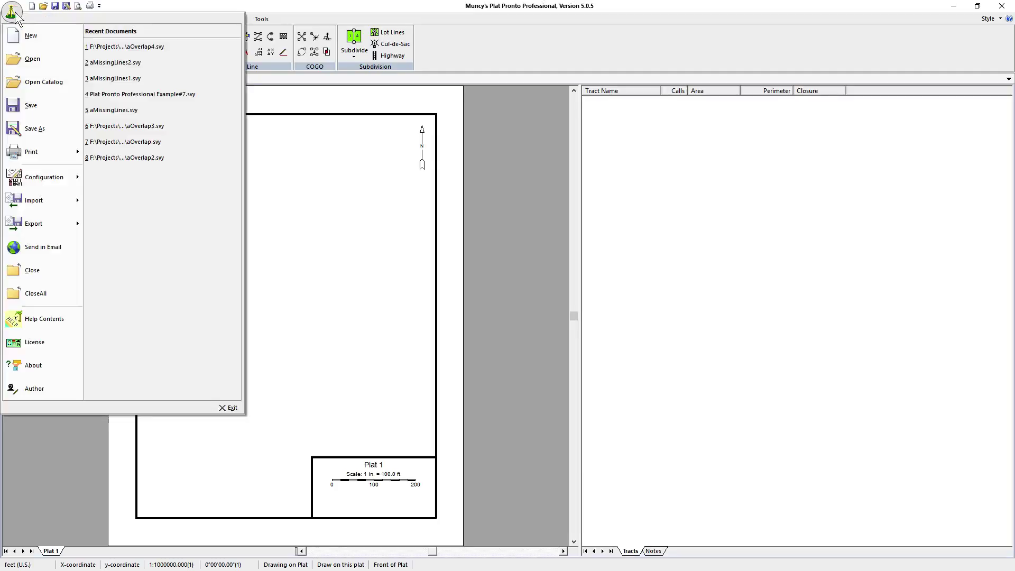
pyautogui.click(116, 46)
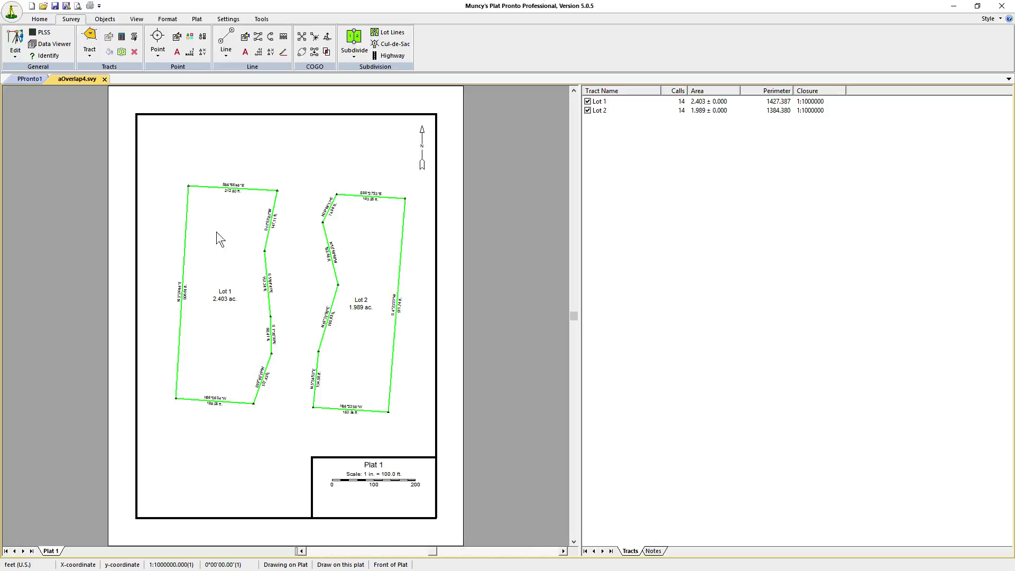
# Move Lot 2 so its northwest corner lands on Lot 1's northeast corner.
pyautogui.click(302, 53)
pyautogui.click(337, 195)
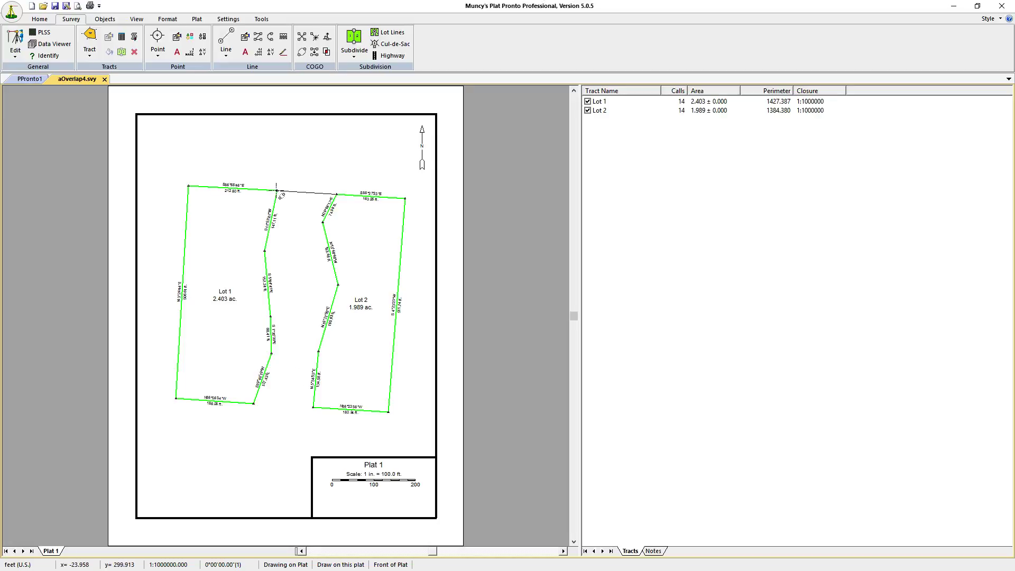
pyautogui.click(276, 190)
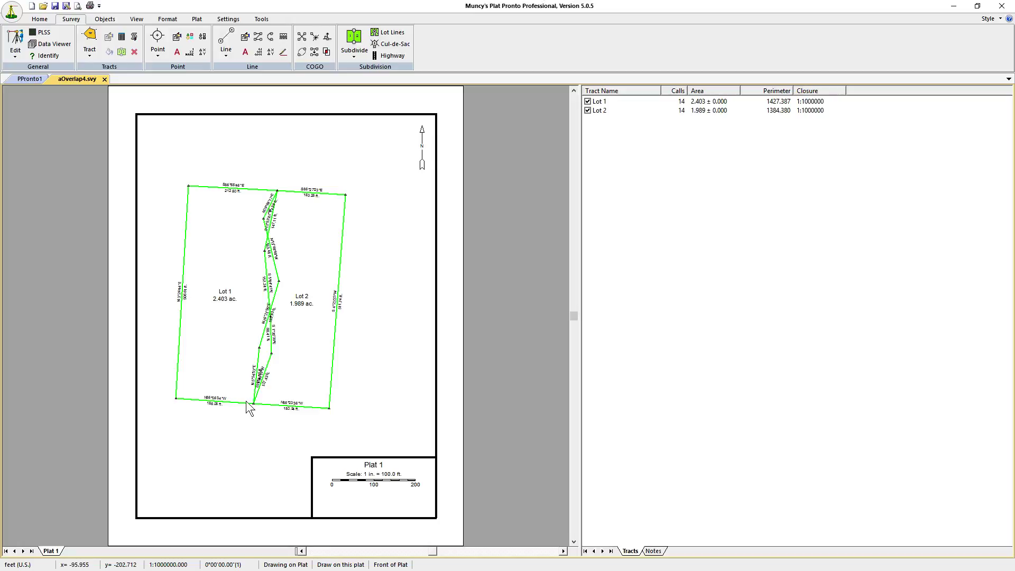
# Turn off the tract points display to expose the input point numbers at the lots' shared southern corner.
pyautogui.click(136, 20)
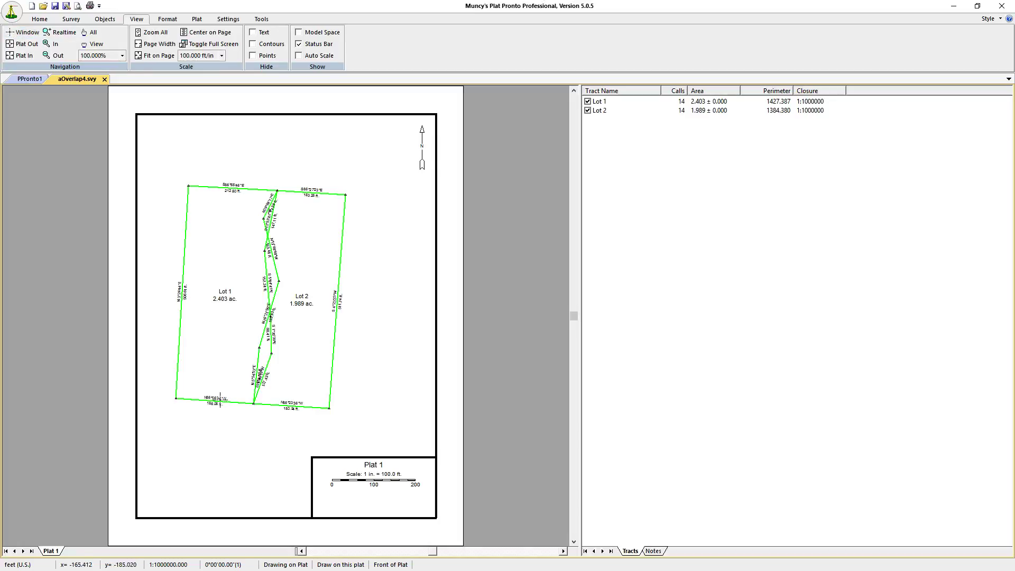
pyautogui.moveTo(233, 387); pyautogui.dragTo(290, 429)
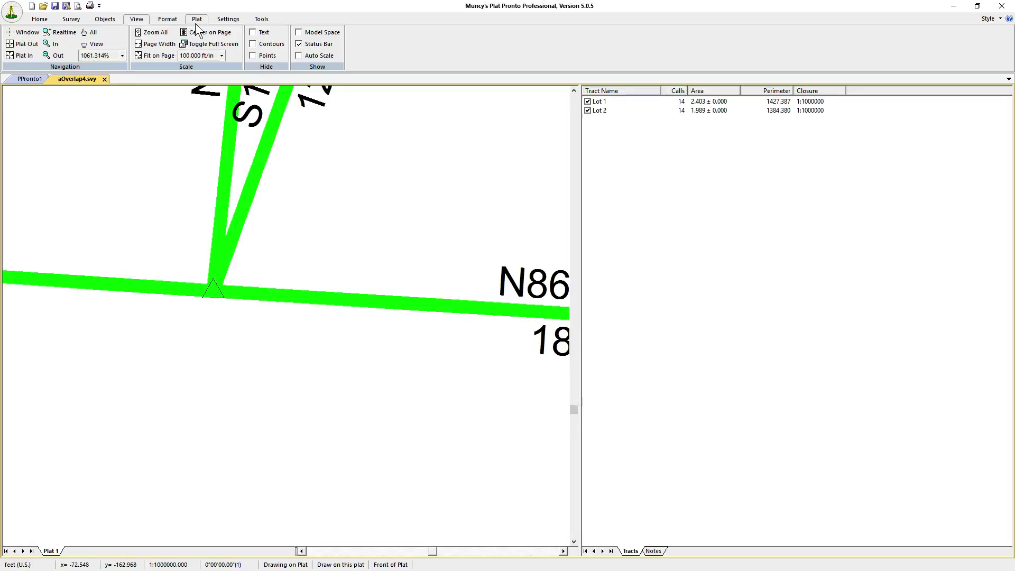
pyautogui.click(228, 20)
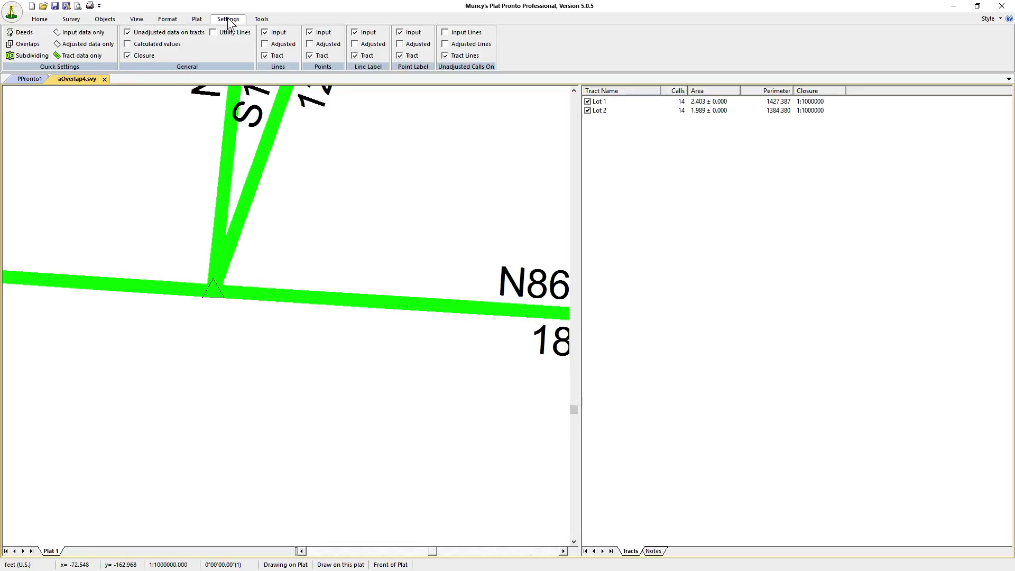
pyautogui.click(310, 55)
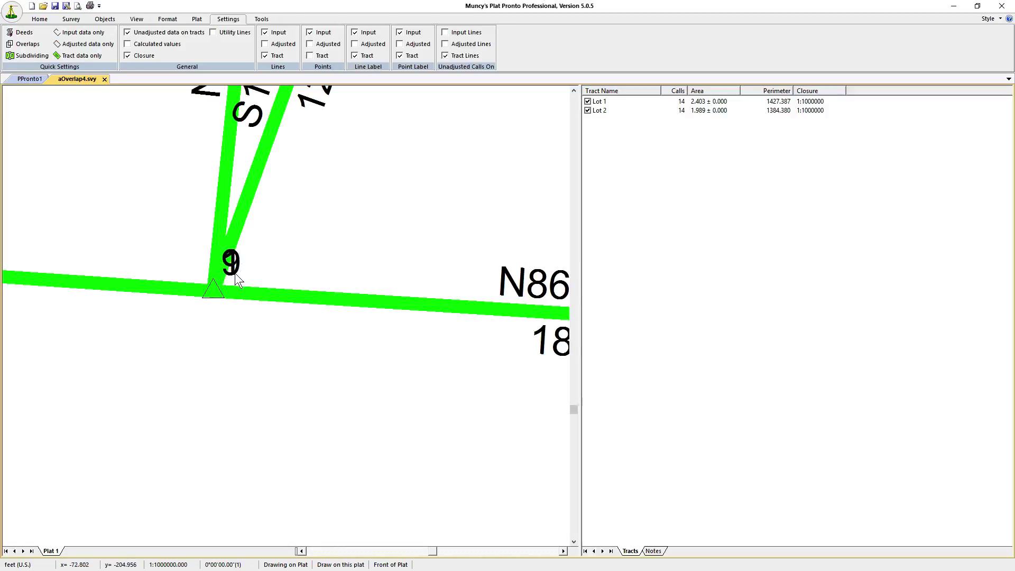
# Merge the coincident points at the shared southern corner of Lot 1 and Lot 2 into one point.
pyautogui.click(70, 20)
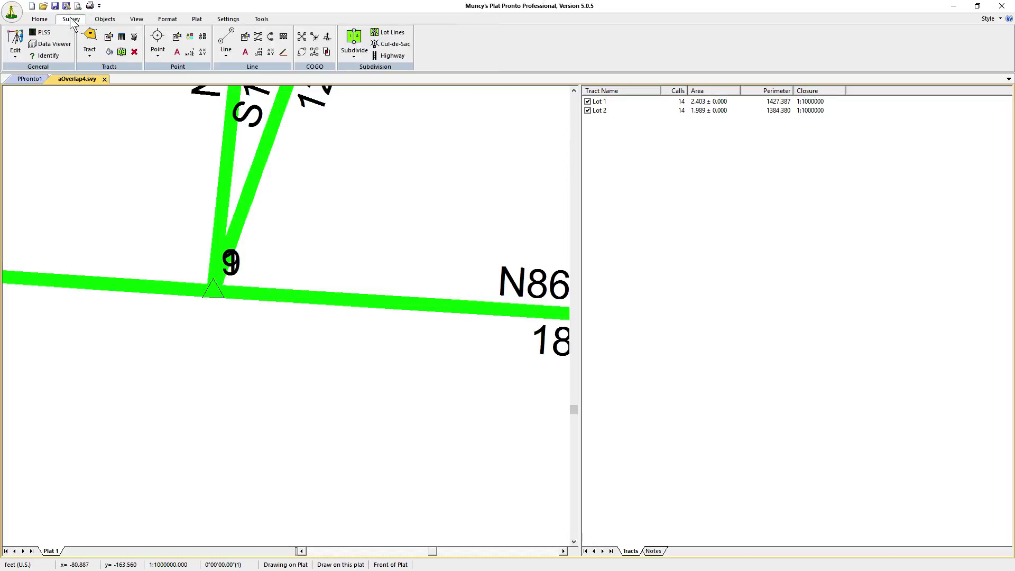
pyautogui.click(283, 53)
pyautogui.click(215, 290)
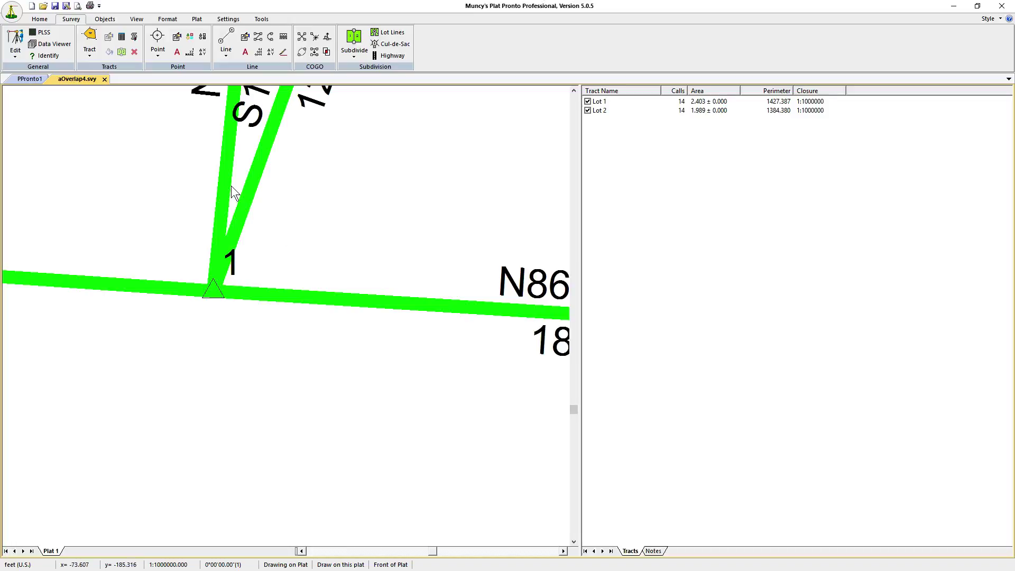
# Fit the drawing on the page and generate the overlap, gap and remainder tracts from Lot 1 and Lot 2.
pyautogui.click(137, 19)
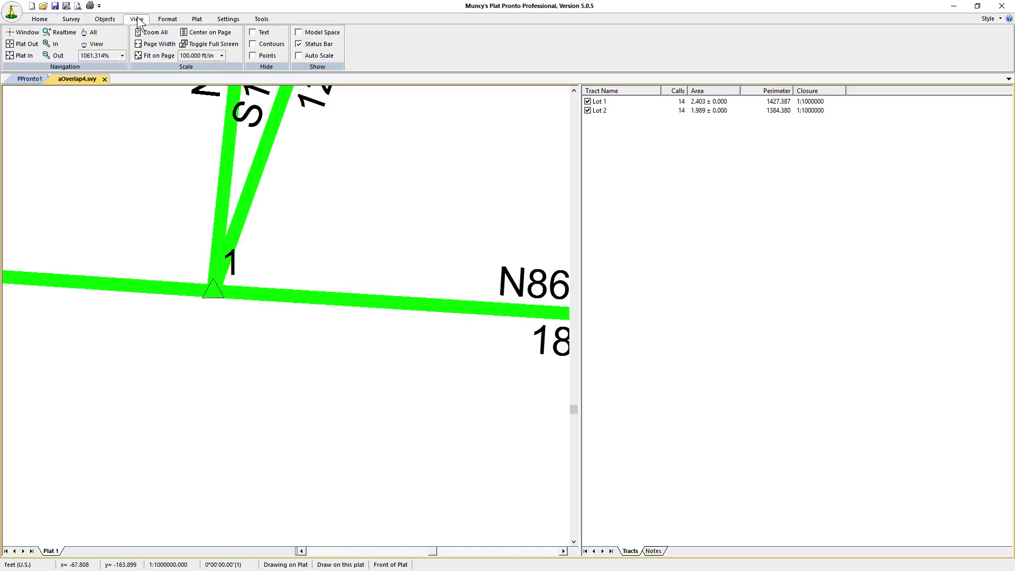
pyautogui.click(150, 57)
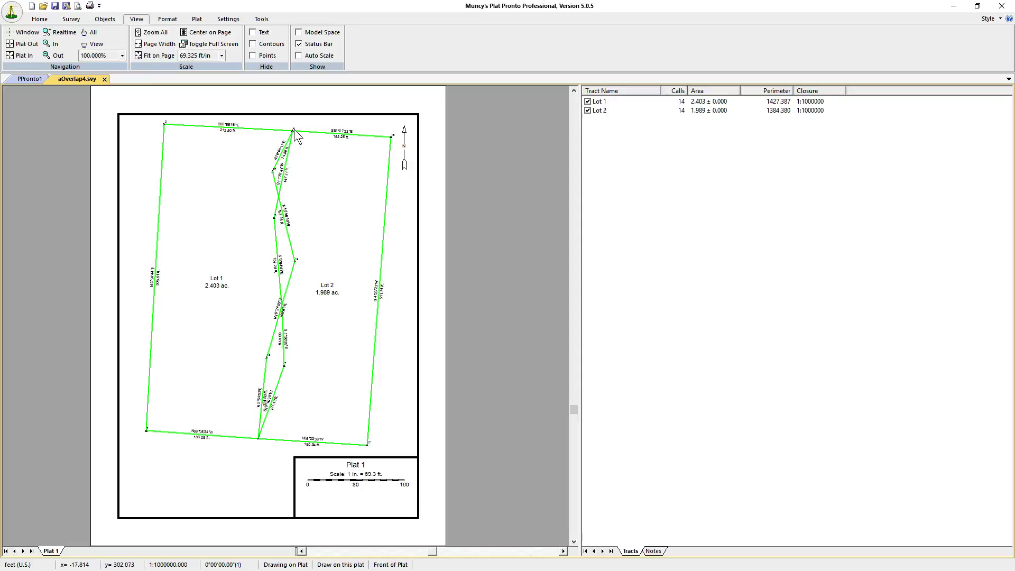
pyautogui.click(332, 199)
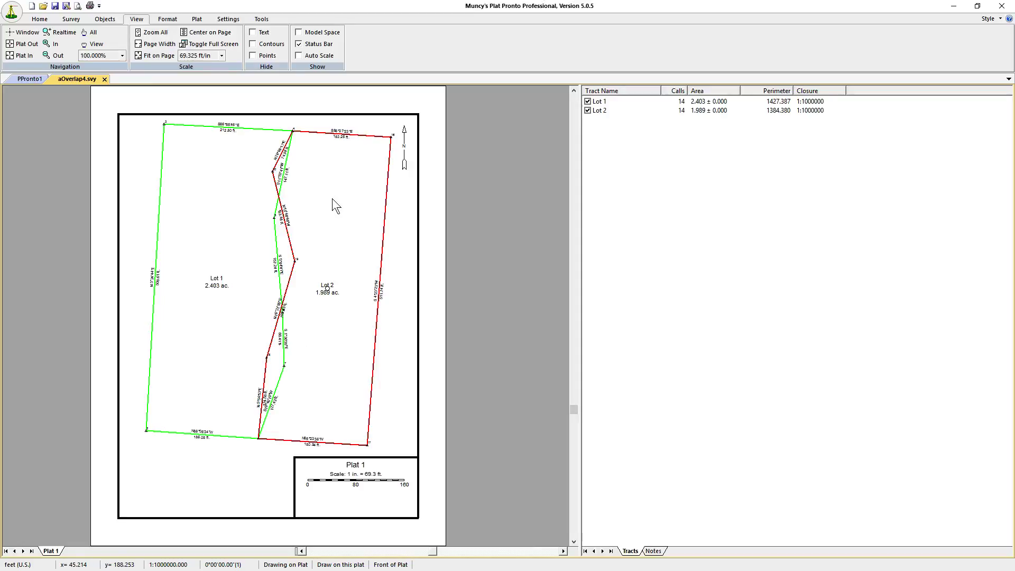
pyautogui.click(217, 214)
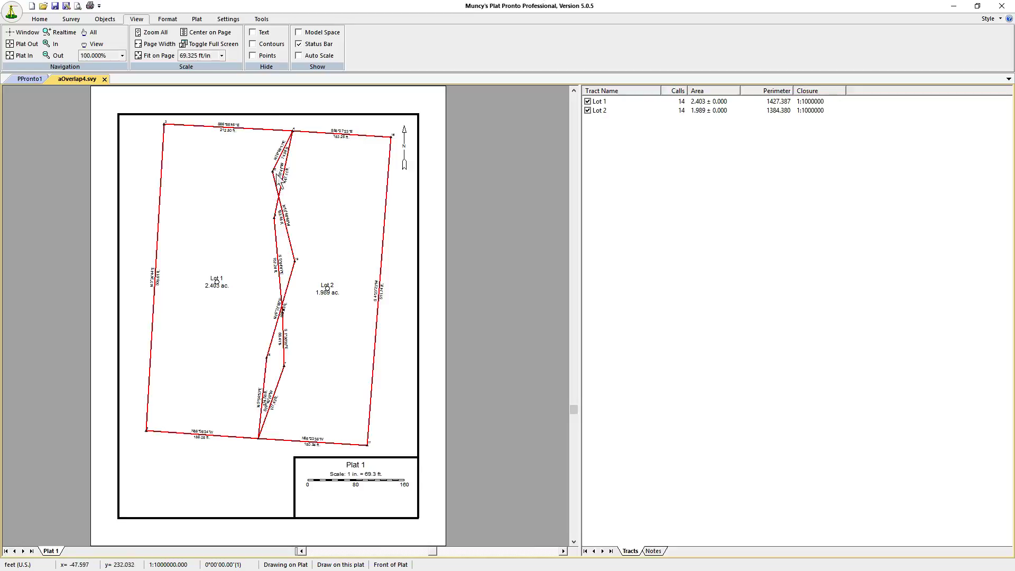
pyautogui.click(71, 19)
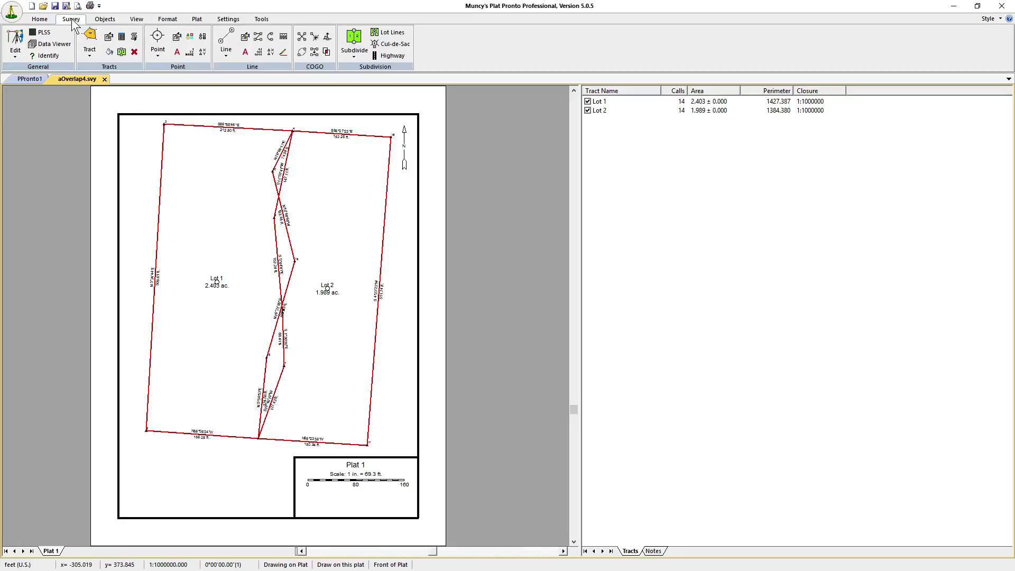
pyautogui.click(327, 53)
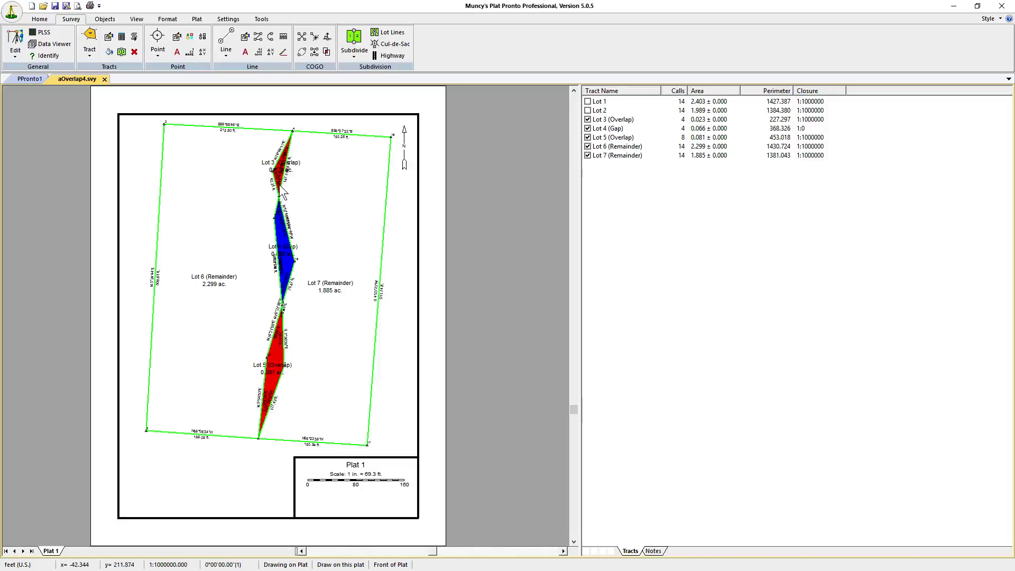
# Apply the Tract data only quick setting to declutter the labels around Lot 3 (Overlap).
pyautogui.click(137, 20)
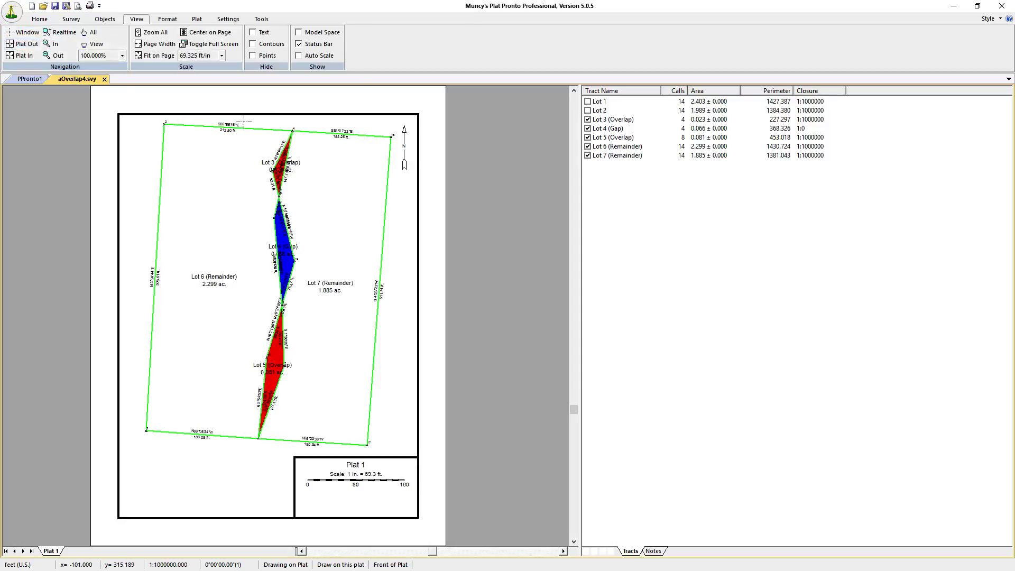
pyautogui.moveTo(244, 122); pyautogui.dragTo(348, 216)
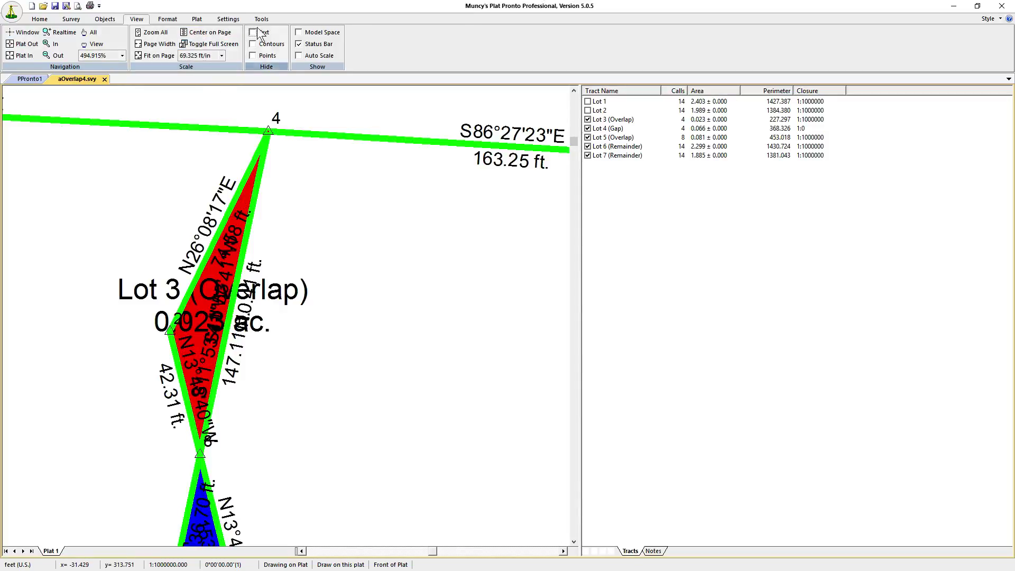
pyautogui.click(229, 20)
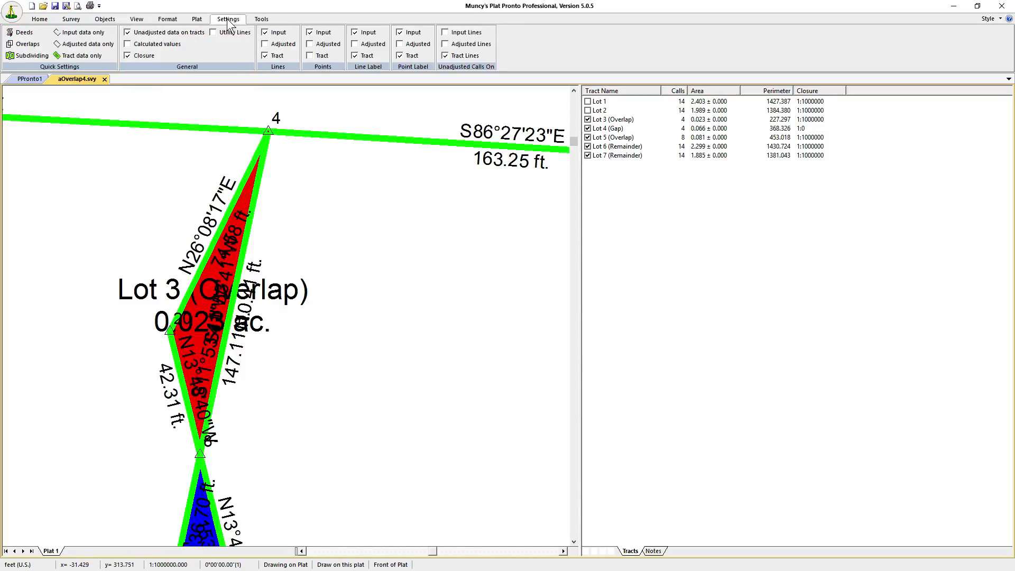
pyautogui.click(75, 55)
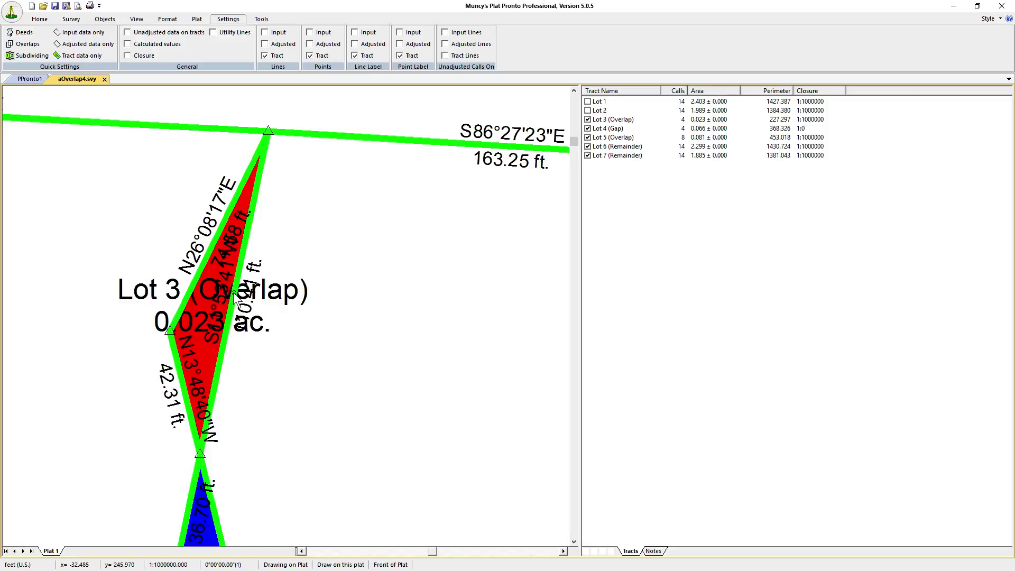
# Move Lot 3 (Overlap)'s three line labels and its name and area label outside the red tract with leaders.
pyautogui.moveTo(234, 294); pyautogui.dragTo(339, 300)
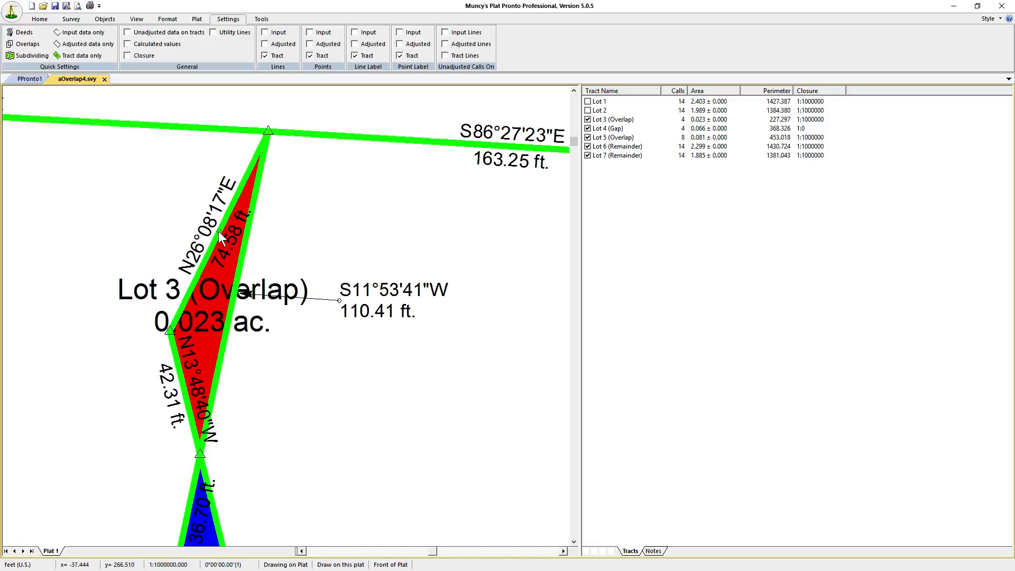
pyautogui.moveTo(218, 231); pyautogui.dragTo(120, 202)
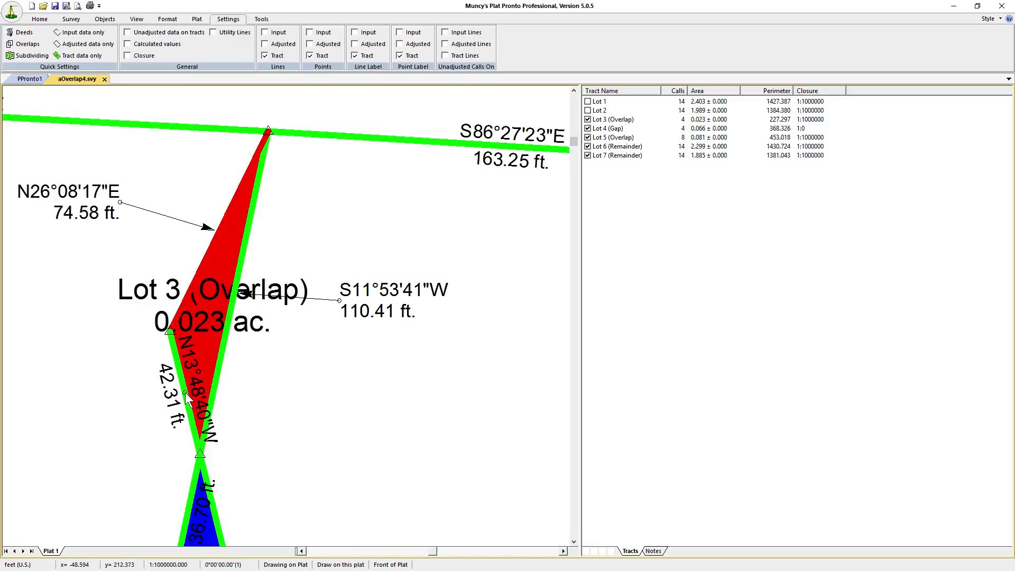
pyautogui.moveTo(187, 393); pyautogui.dragTo(109, 401)
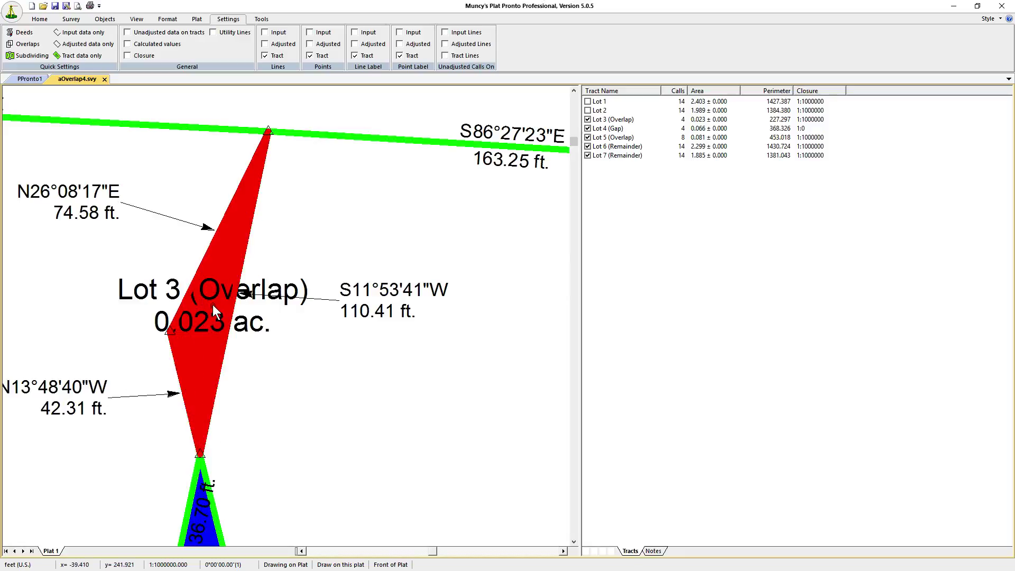
pyautogui.moveTo(213, 304); pyautogui.dragTo(327, 372)
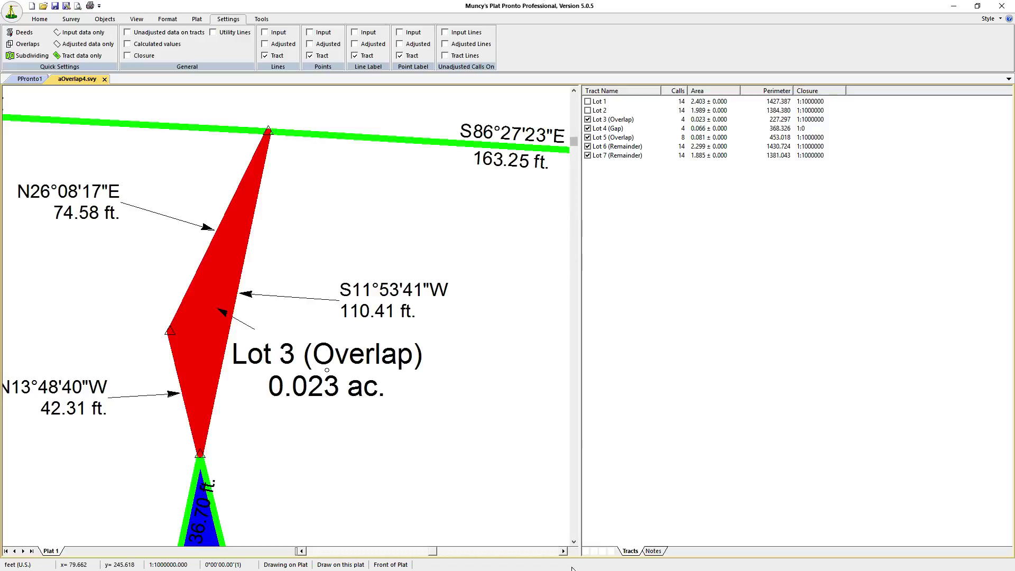
# Move the line labels of Lot 4 (Gap)'s two northern sides outside the blue tract with leaders.
pyautogui.click(573, 542)
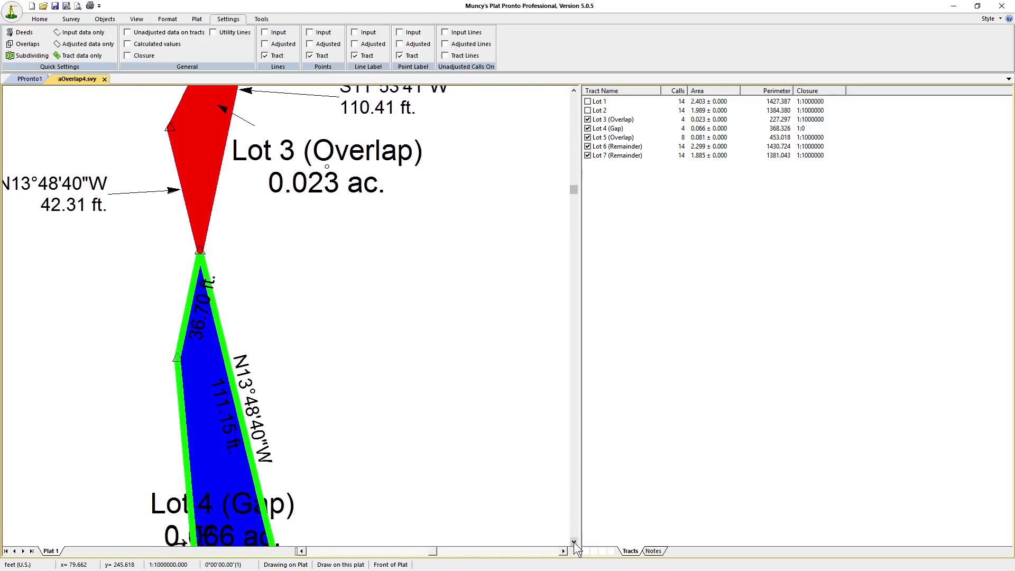
pyautogui.click(574, 542)
pyautogui.click(573, 542)
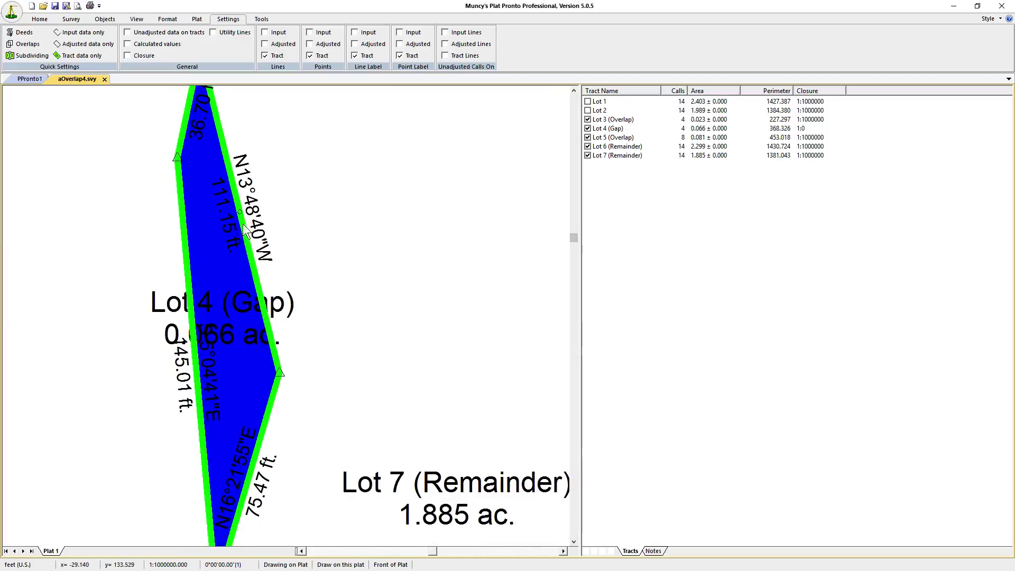
pyautogui.moveTo(240, 213); pyautogui.dragTo(302, 201)
pyautogui.click(363, 193)
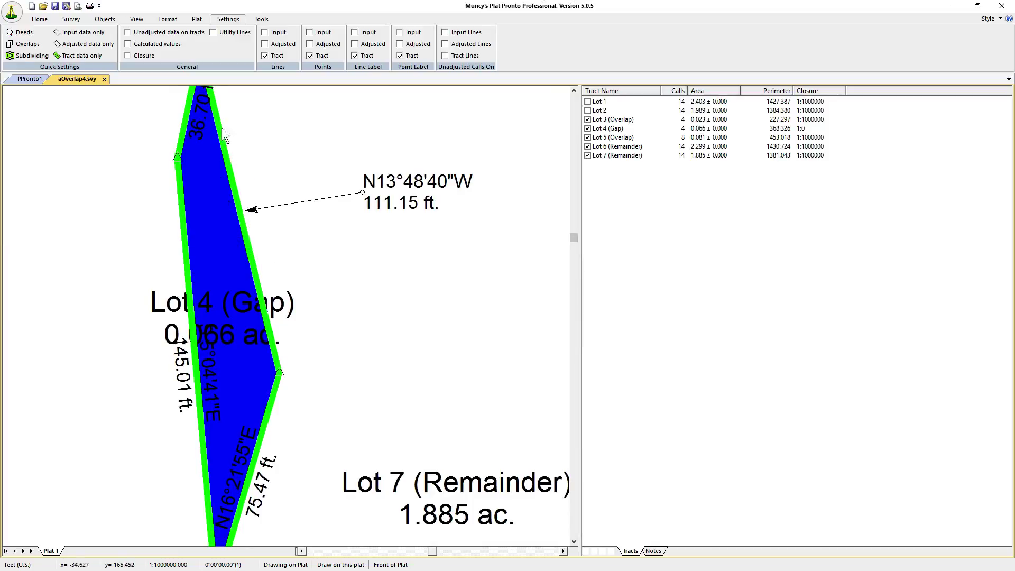
pyautogui.click(188, 104)
pyautogui.click(104, 106)
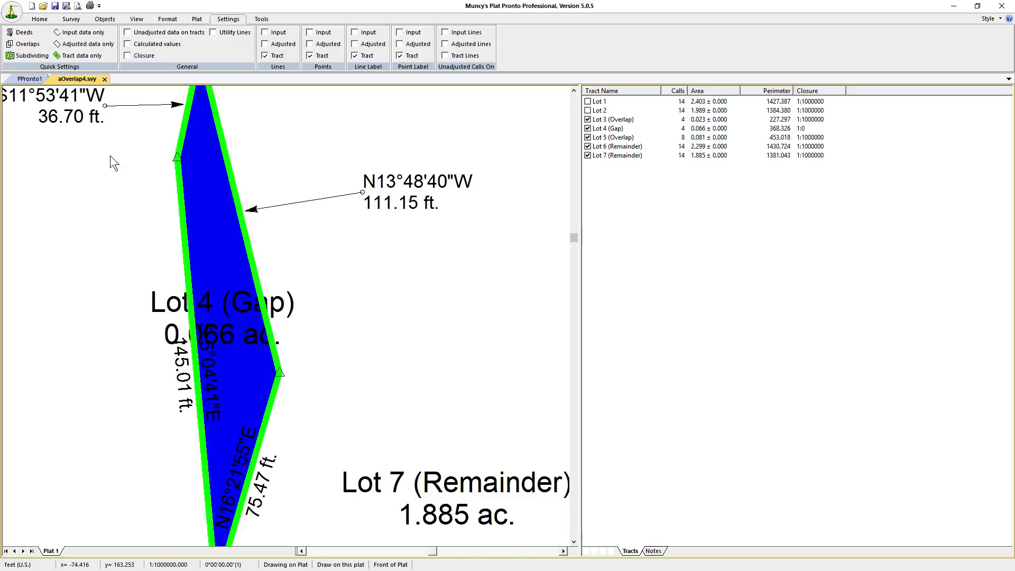
# Move Lot 4 (Gap)'s two southern line labels and its name and area label off the blue fill with leaders.
pyautogui.click(196, 373)
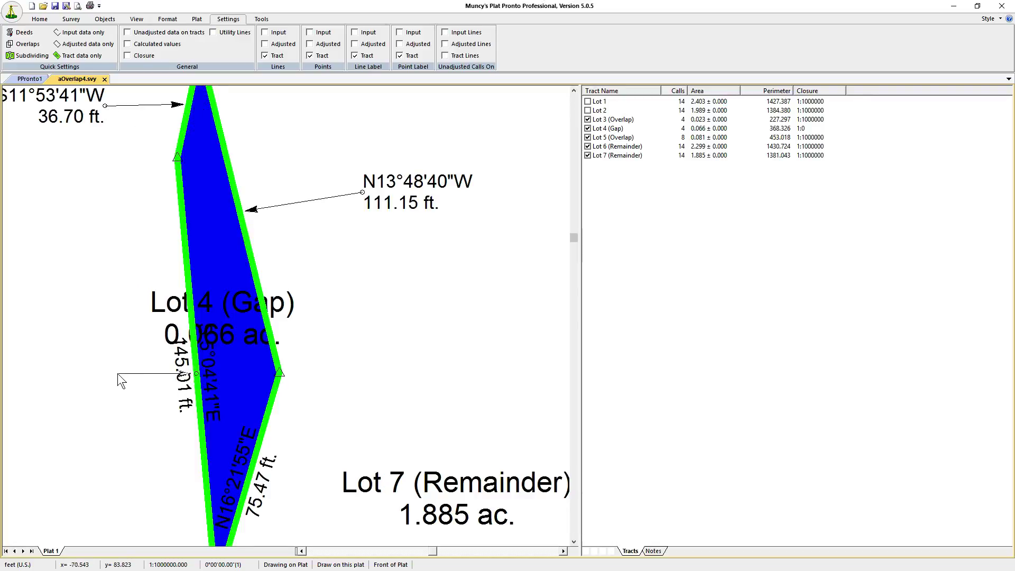
pyautogui.click(85, 375)
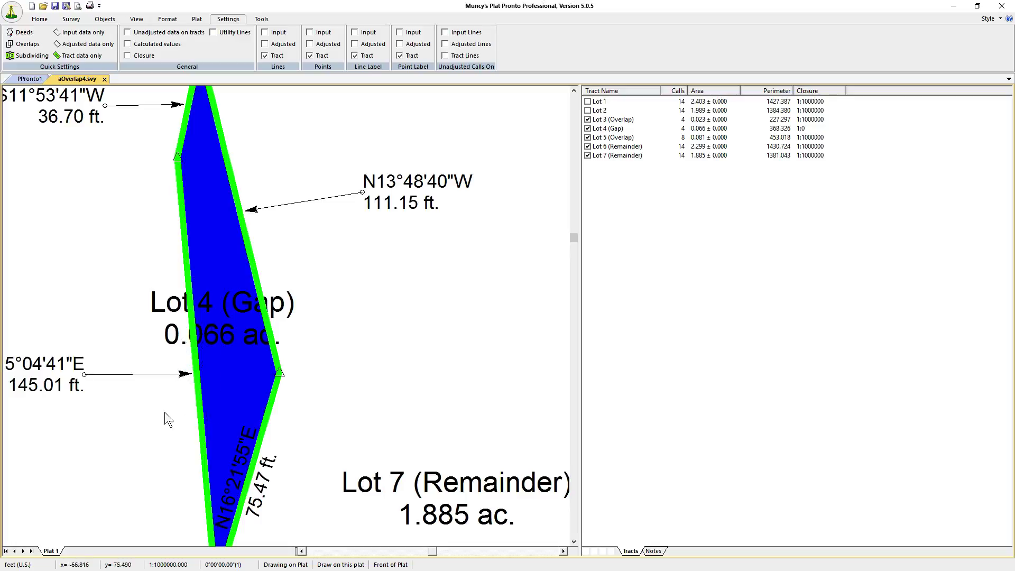
pyautogui.click(247, 480)
pyautogui.click(360, 424)
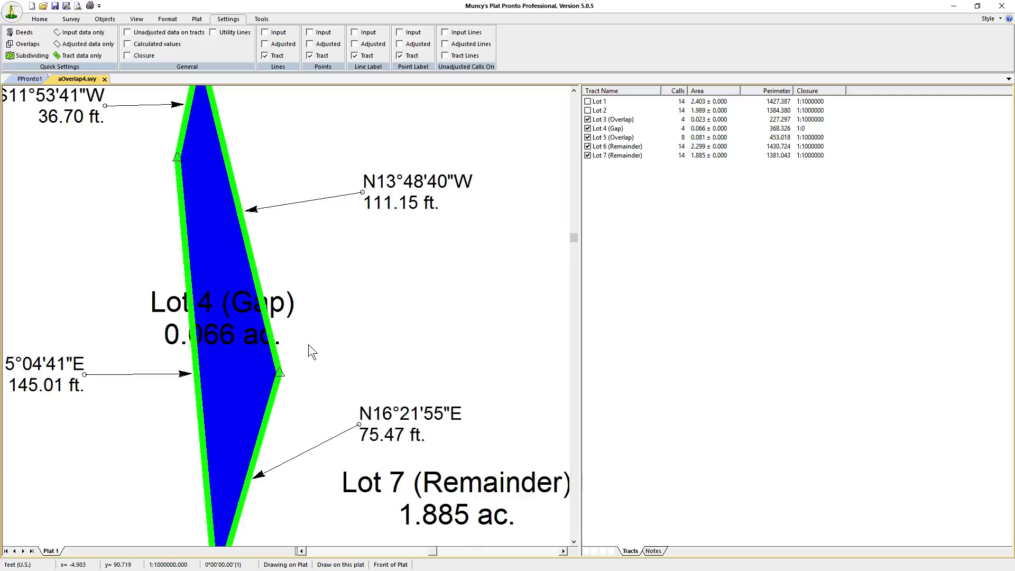
pyautogui.click(224, 318)
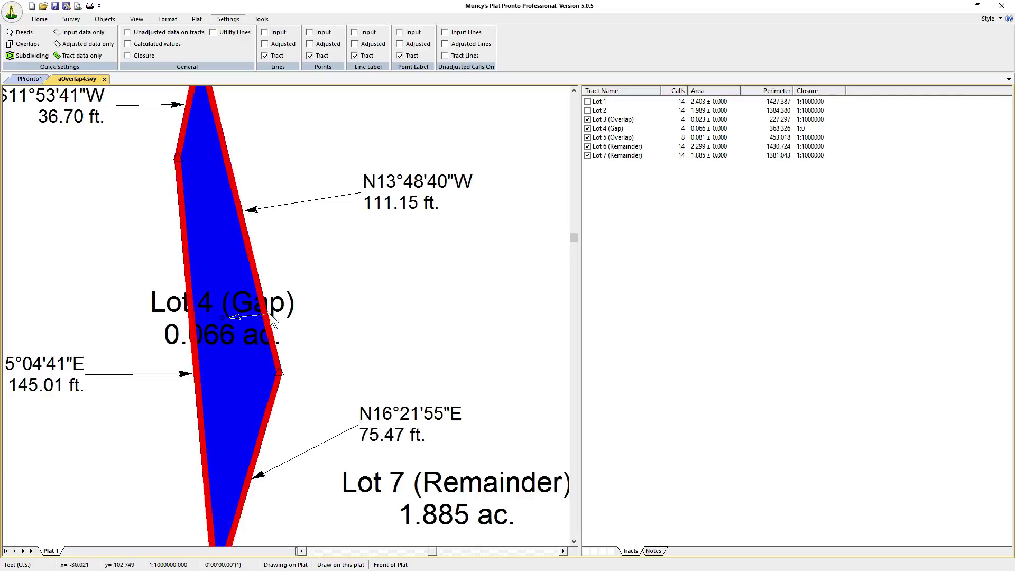
pyautogui.click(348, 306)
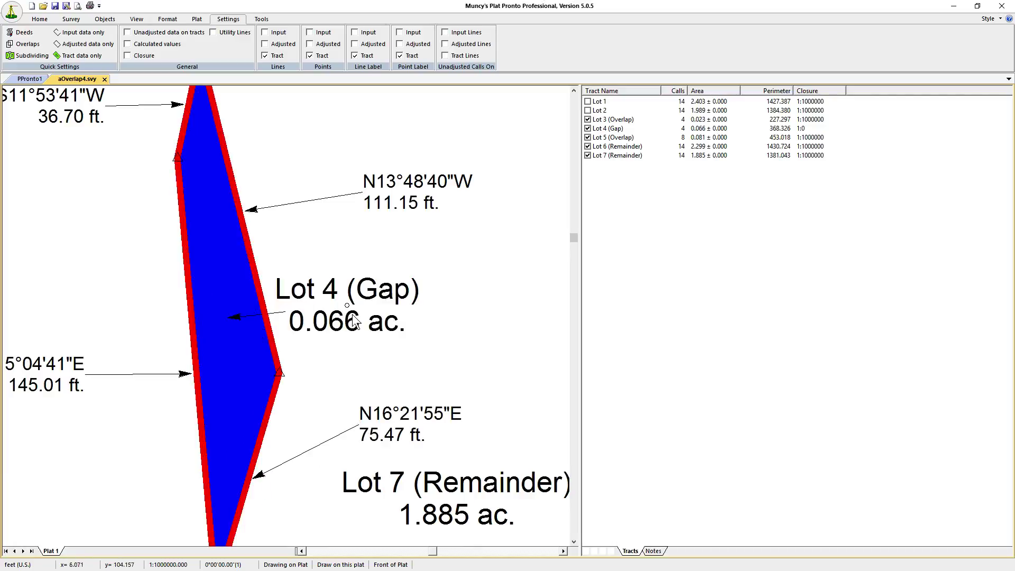
# Move Lot 5 (Overlap)'s two northern line labels and its name and area label off the red fill with leaders.
pyautogui.click(574, 542)
pyautogui.click(574, 542)
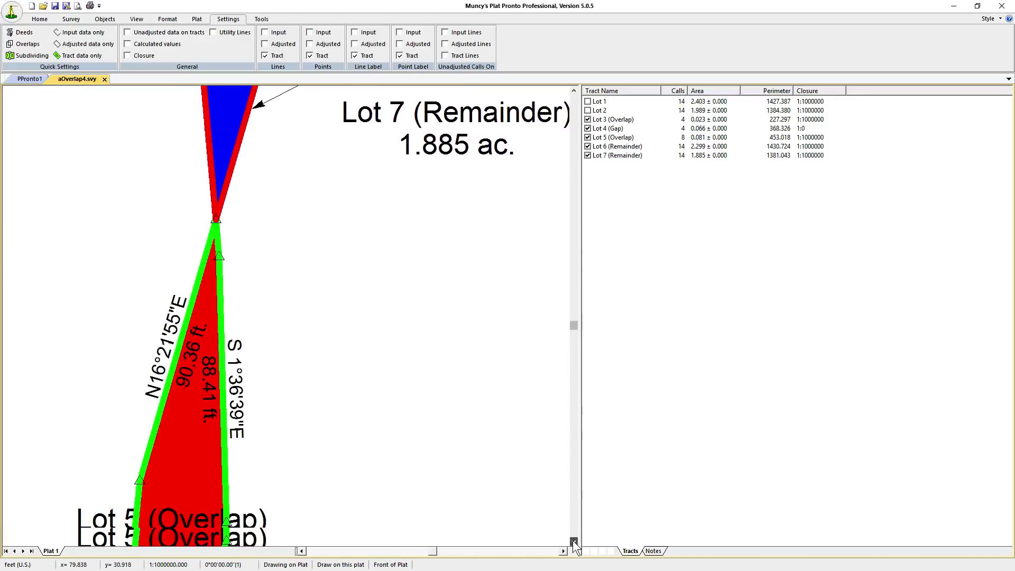
pyautogui.click(223, 288)
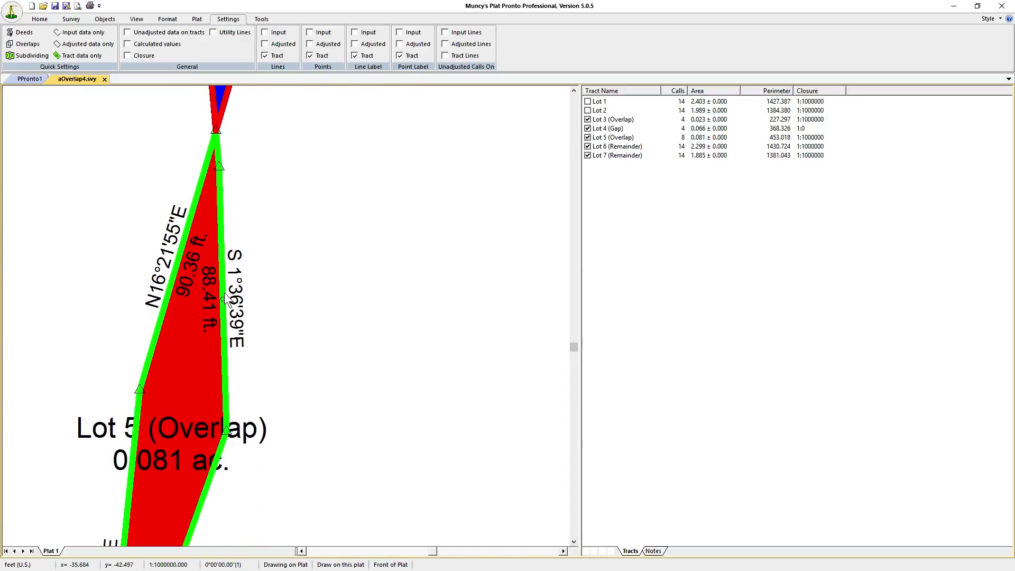
pyautogui.click(312, 284)
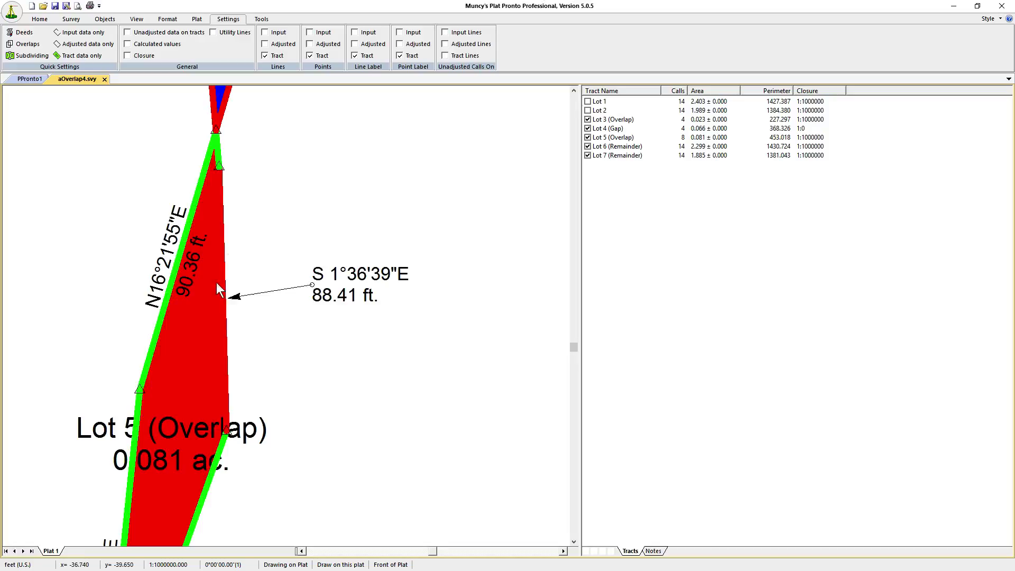
pyautogui.click(177, 259)
pyautogui.click(112, 231)
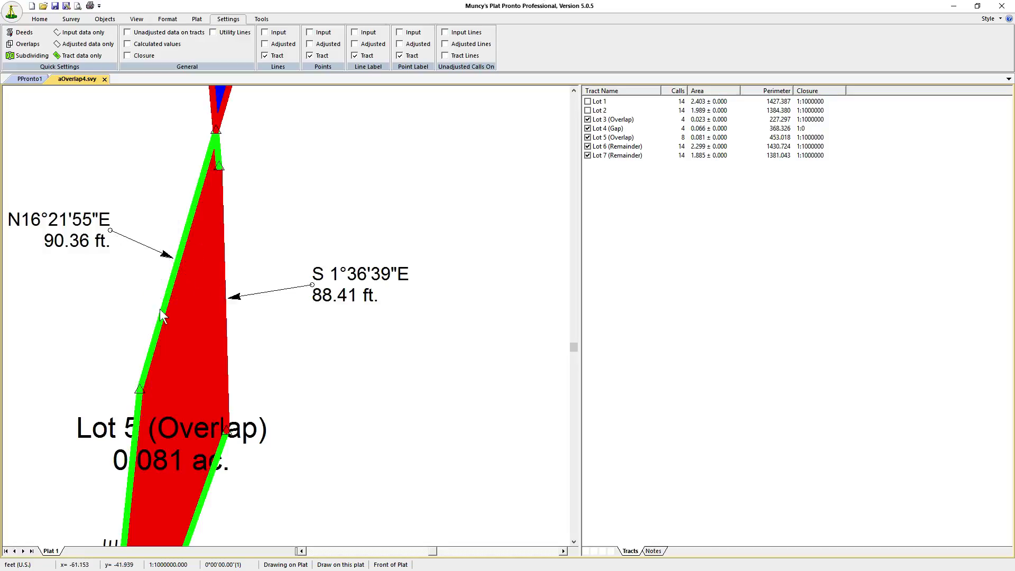
pyautogui.click(171, 443)
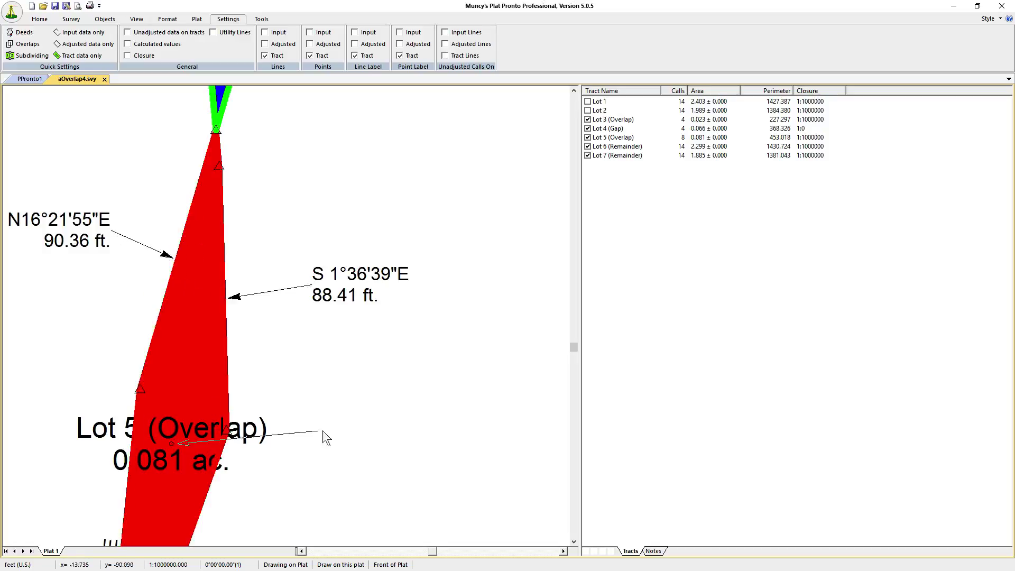
pyautogui.click(331, 430)
# Move the line labels of Lot 5 (Overlap)'s two long southern sides outside the red tract with leaders.
pyautogui.click(574, 542)
pyautogui.click(574, 542)
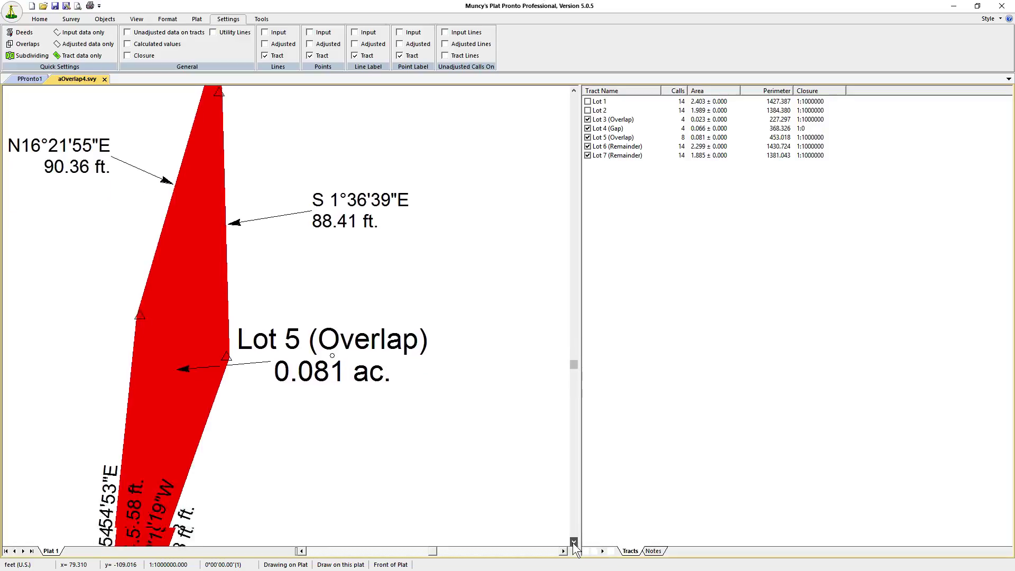
pyautogui.click(150, 335)
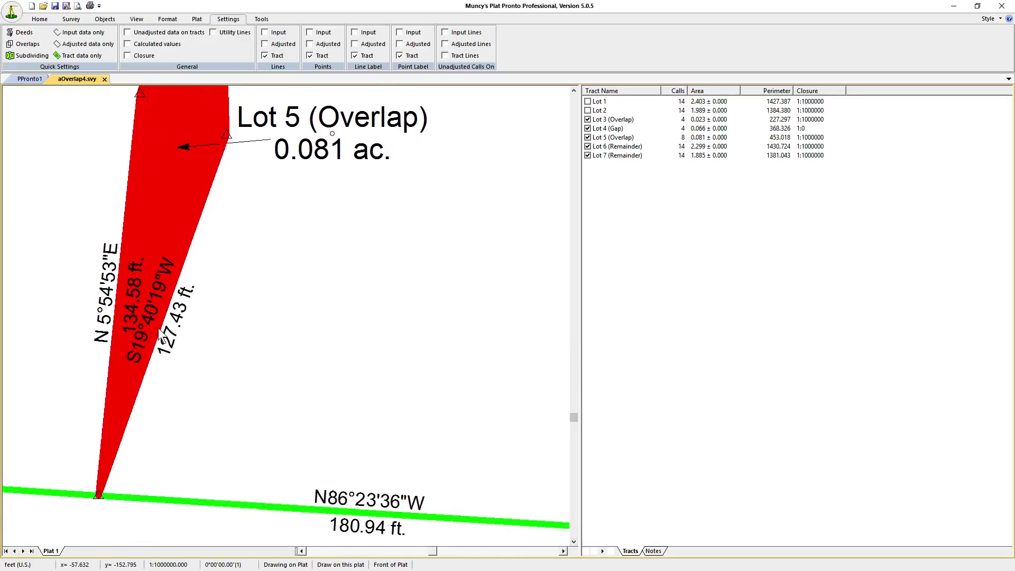
pyautogui.click(256, 318)
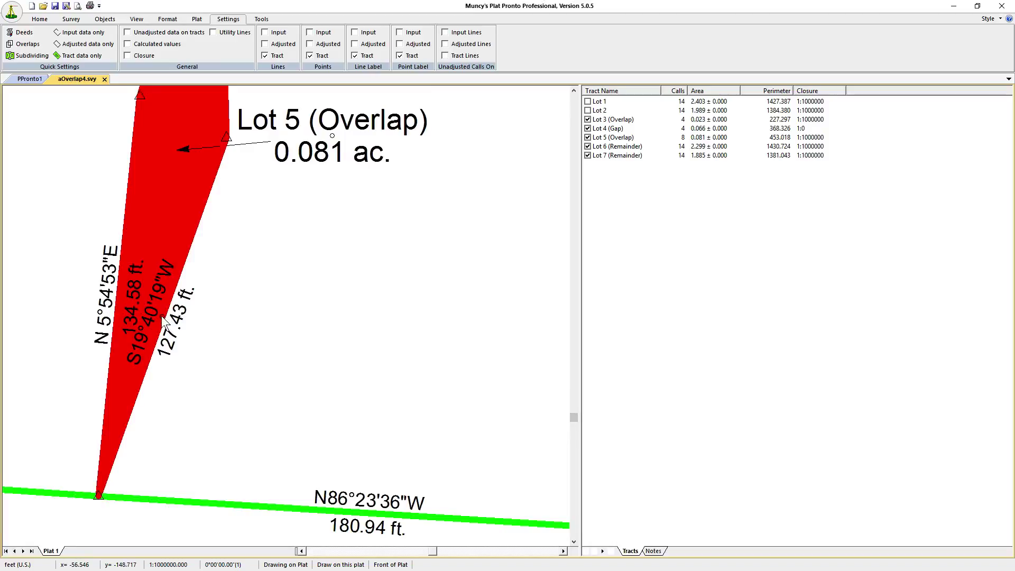
pyautogui.click(255, 327)
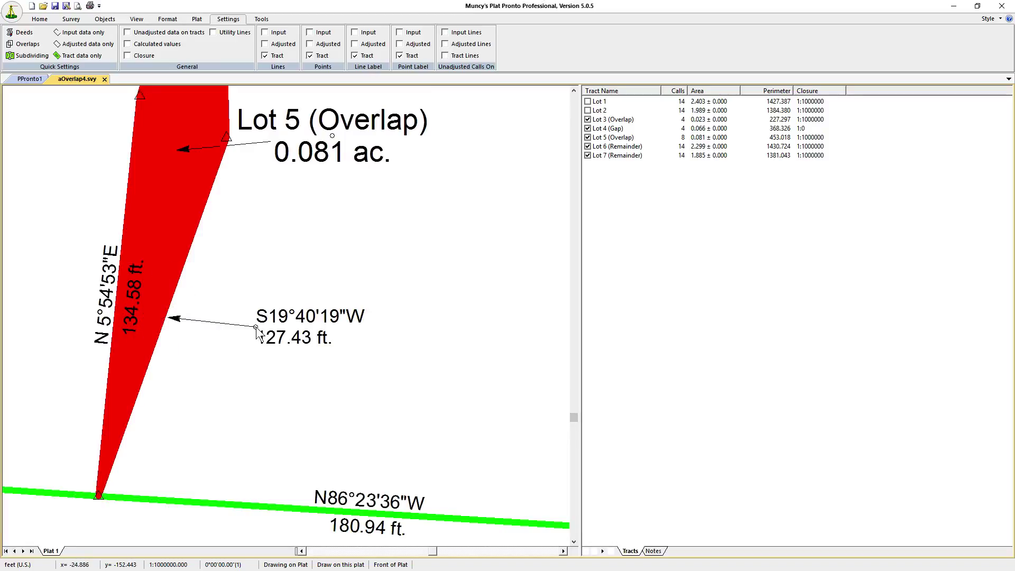
pyautogui.click(112, 295)
pyautogui.click(60, 283)
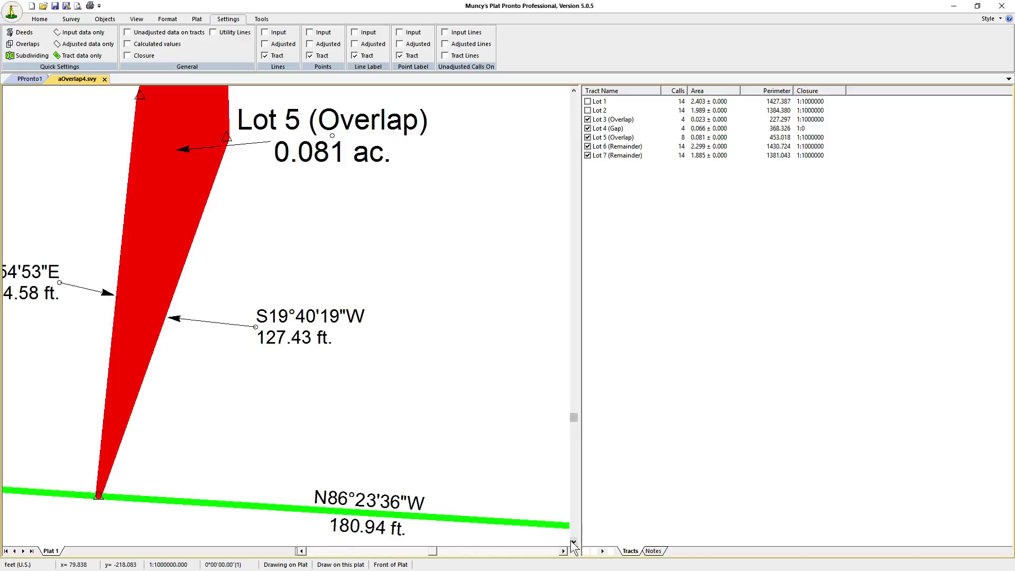
# Fit the whole plat on the page to check the arranged labels of all the tracts.
pyautogui.scroll(-2, 550, 521)
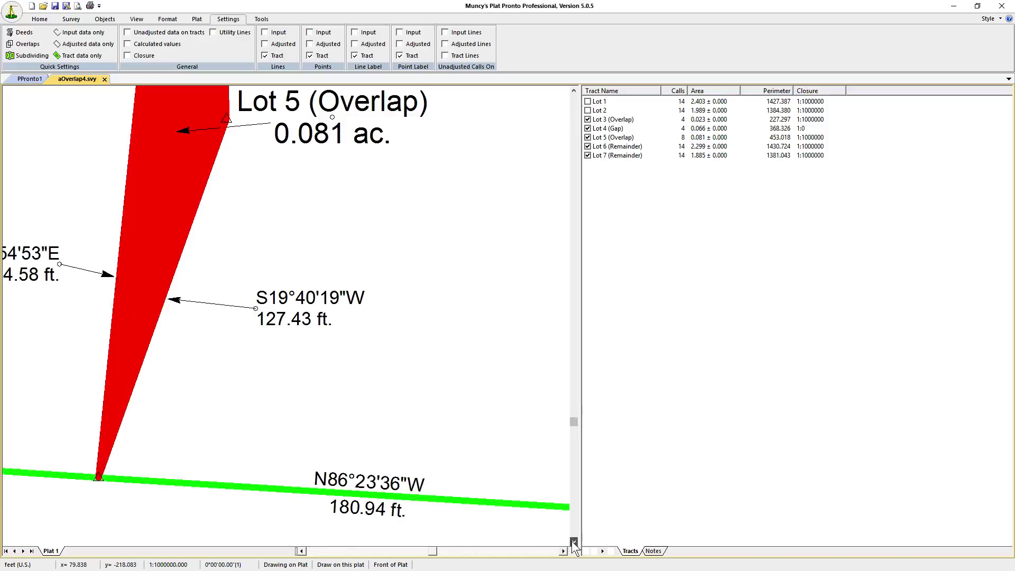
pyautogui.click(136, 19)
pyautogui.click(149, 56)
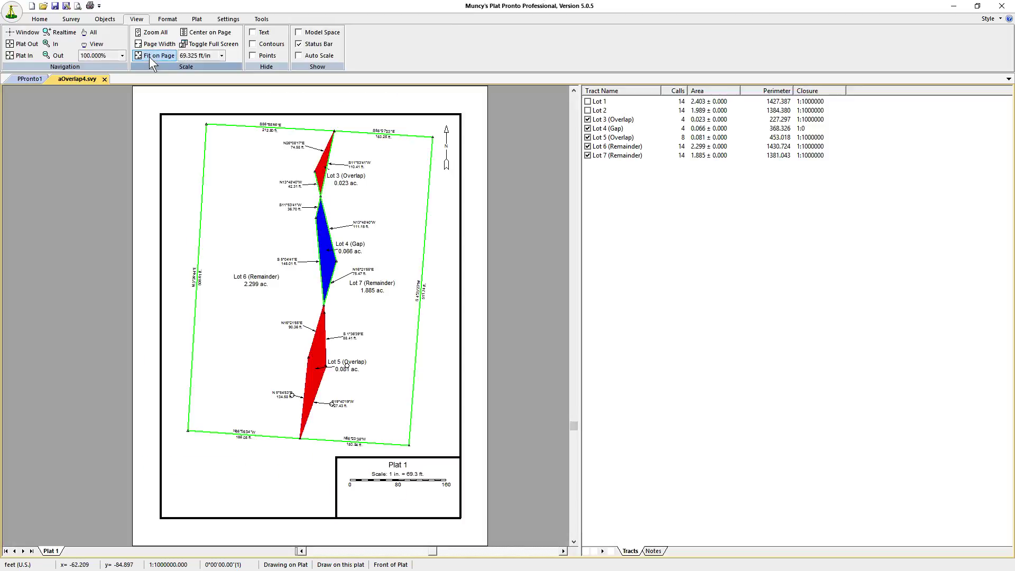